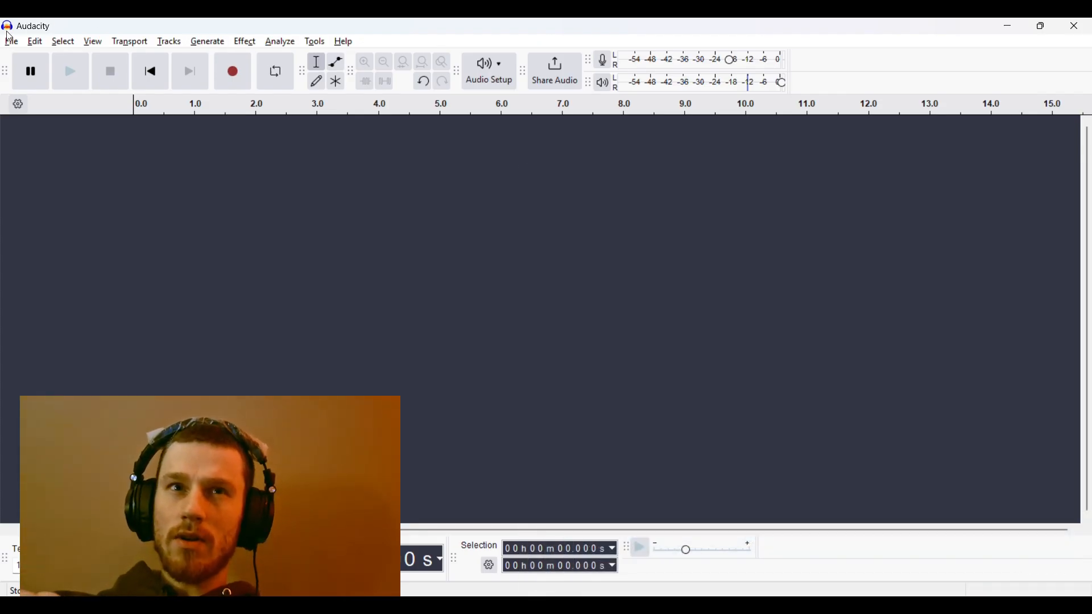
Generate a one-hour sine tone at 525 Hz with an amplitude of 0.8.
left_click(199, 45)
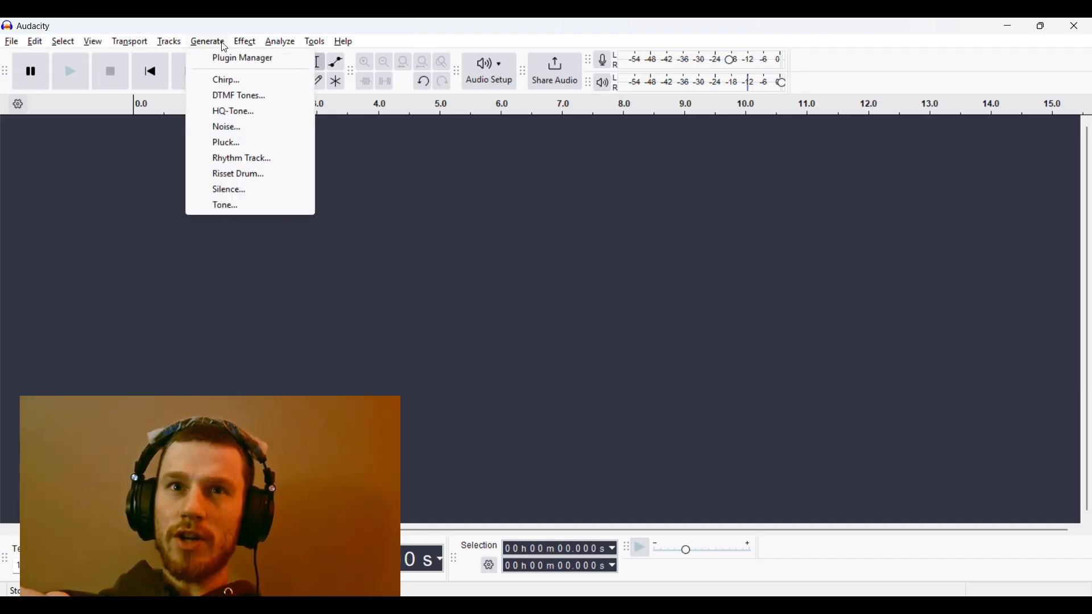
left_click(238, 206)
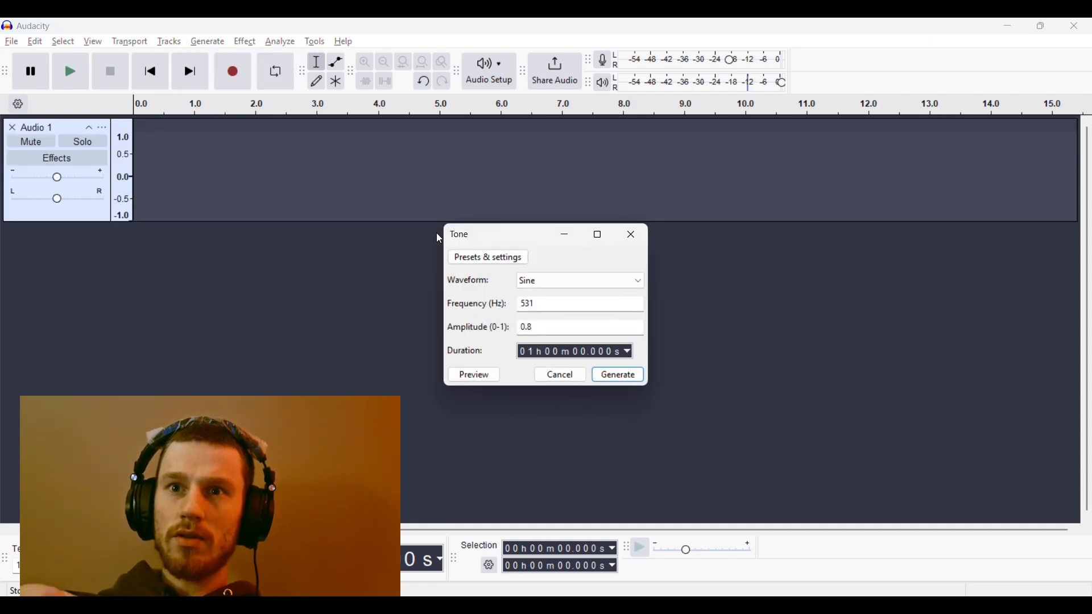
left_click(609, 282)
left_click(610, 282)
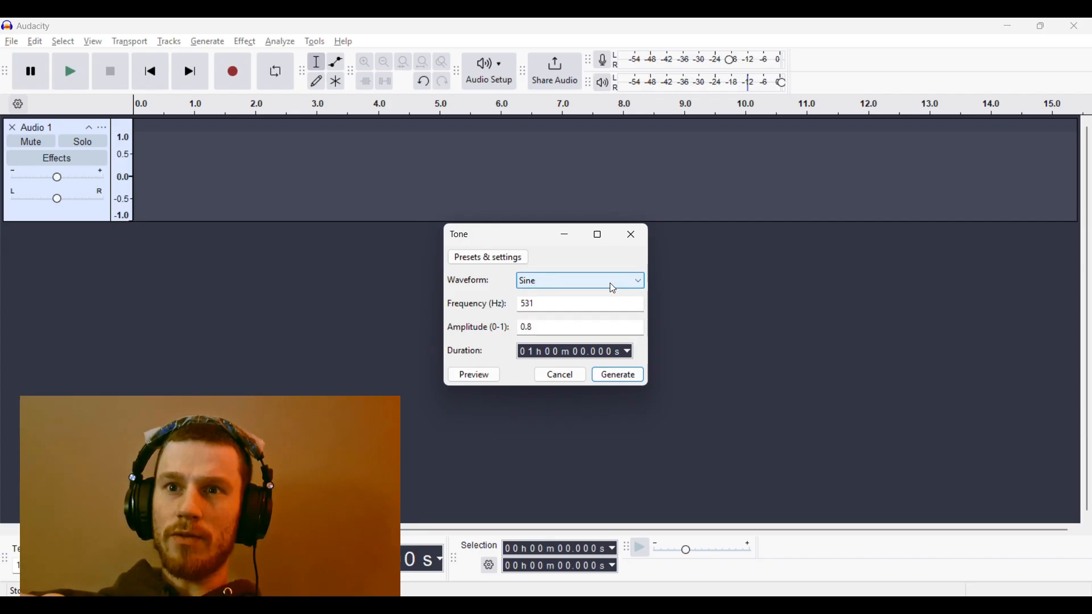
left_click(588, 310)
left_click_drag(536, 307, 506, 307)
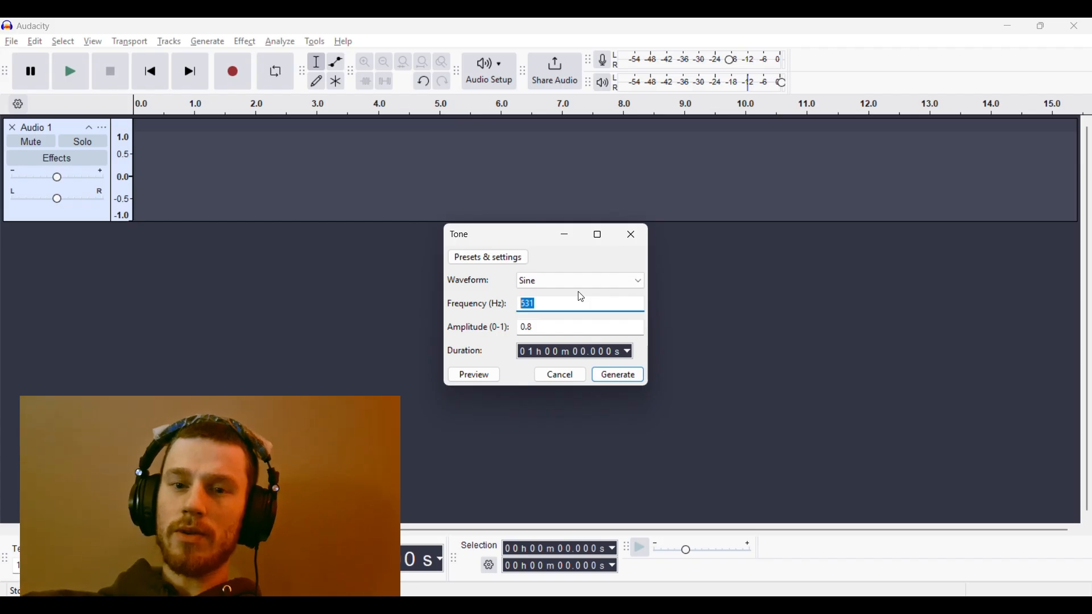
type("528")
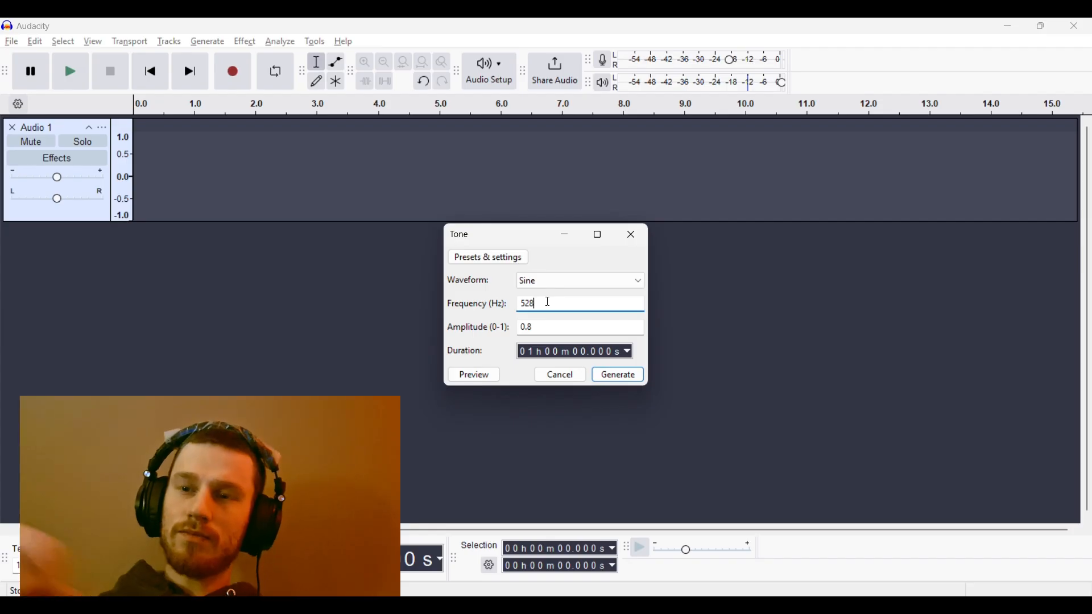
key("BackSpace")
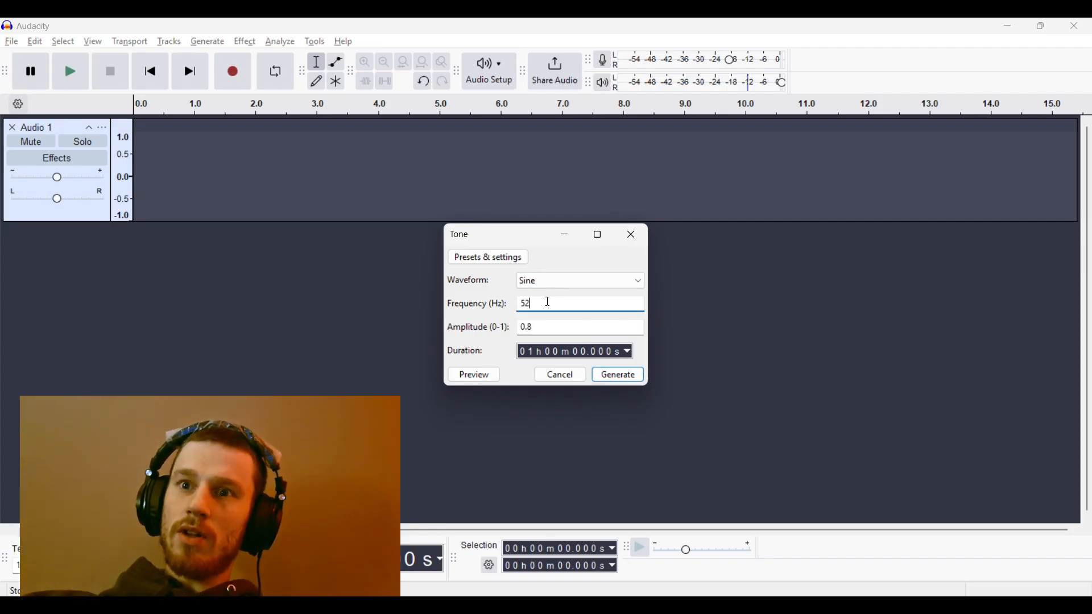
type("5")
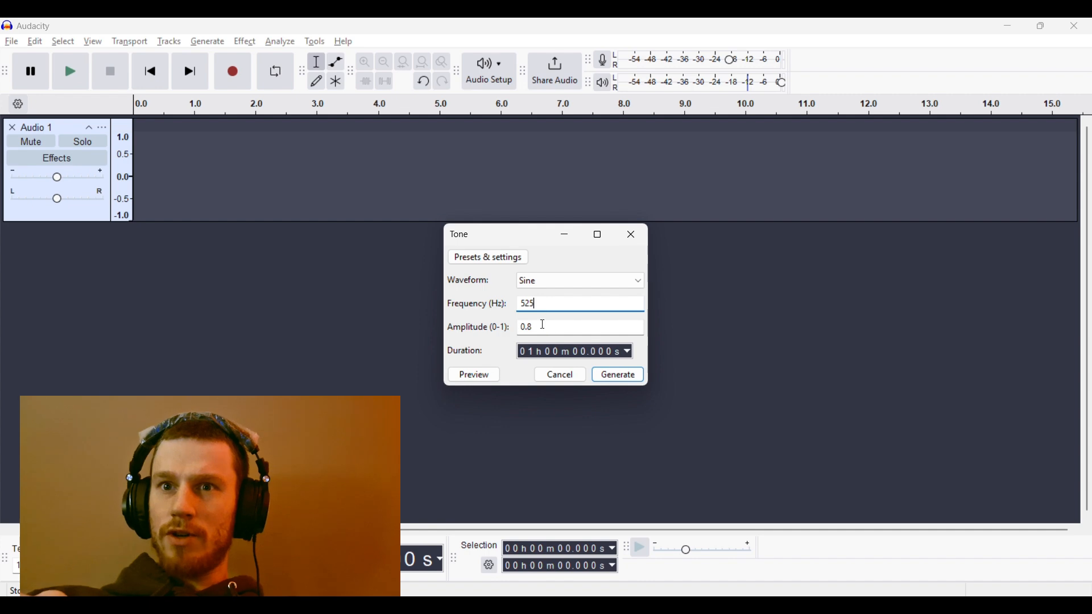
left_click(617, 377)
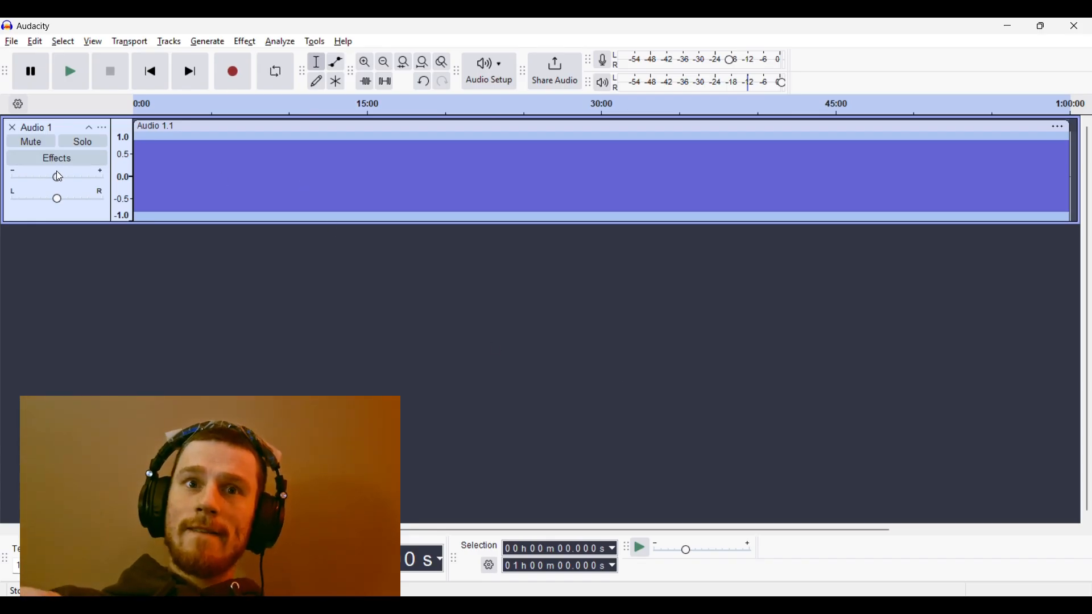
Lower the gain of the 525 Hz track somewhat and pan it fully left.
mouse_move(57, 177)
left_click_drag(58, 180, 33, 179)
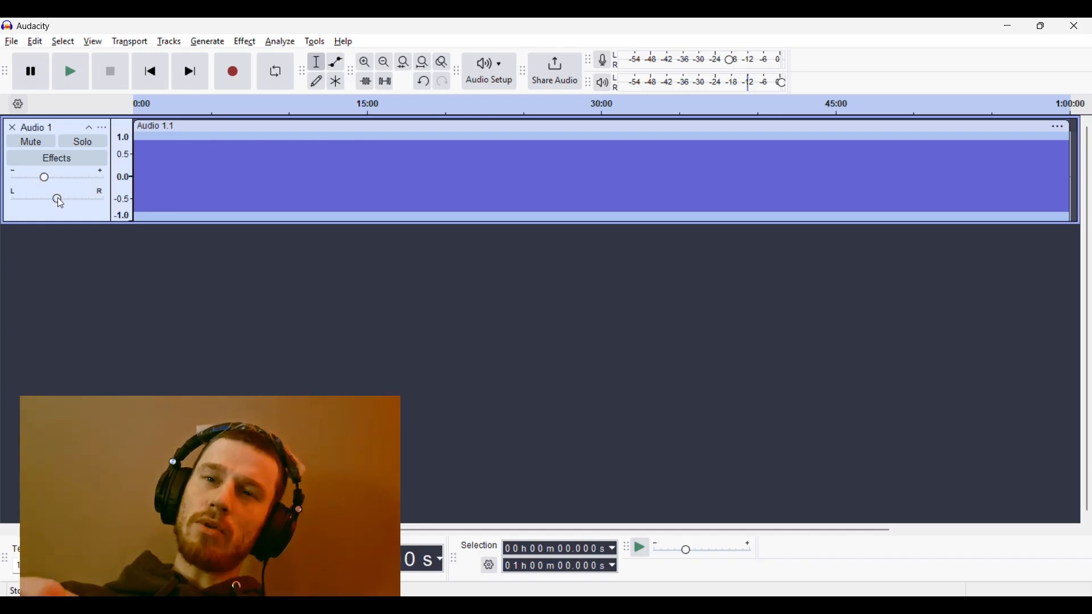
mouse_move(58, 197)
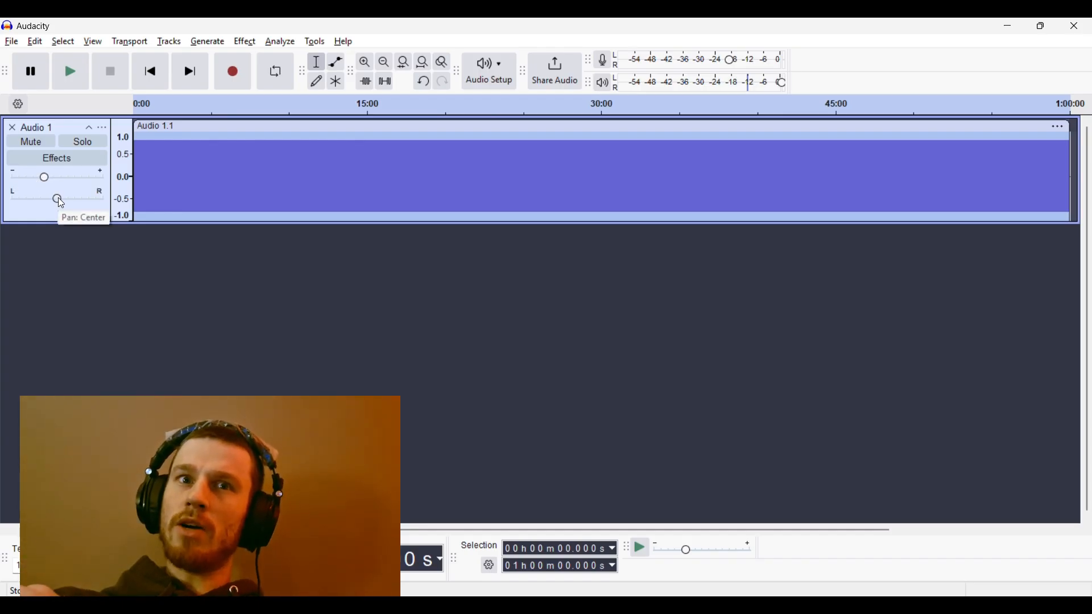
left_click(57, 200)
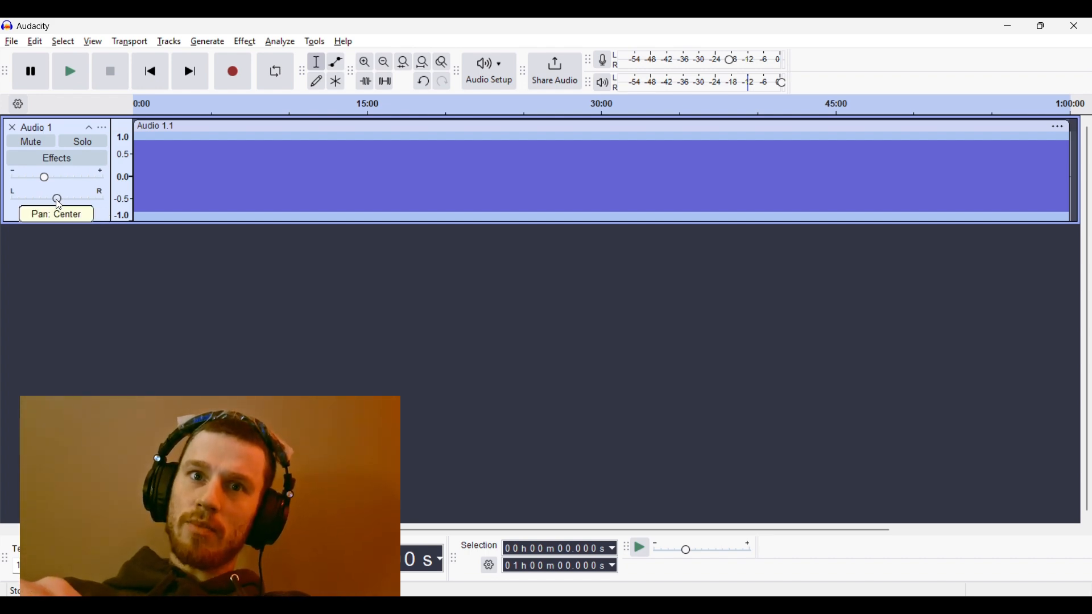
left_click_drag(59, 204, 8, 196)
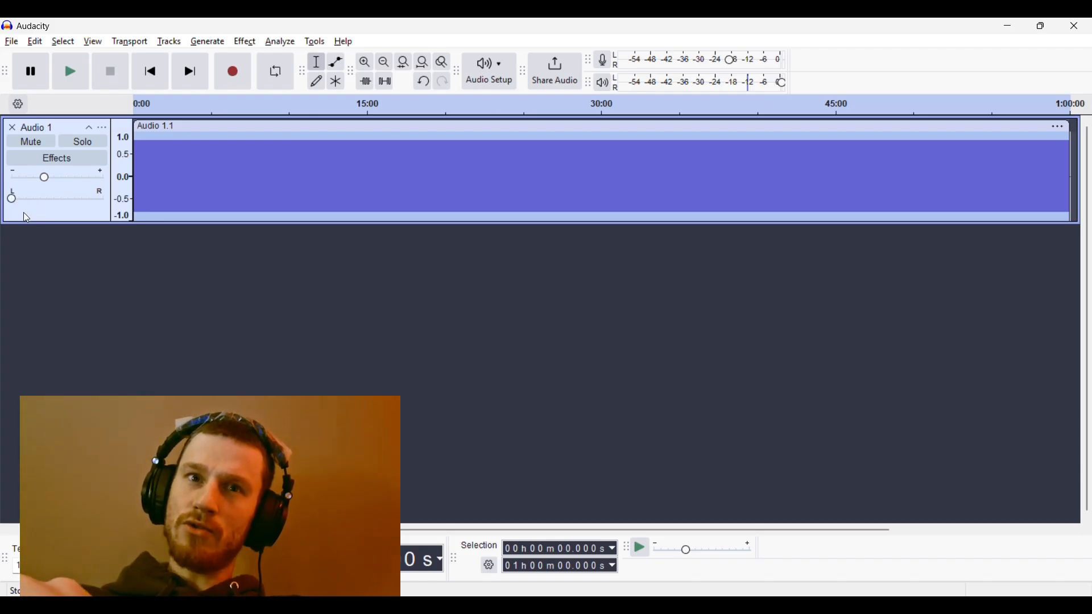
Generate a second one-hour sine tone on its own new track at 531 Hz with an amplitude of 0.8.
left_click(139, 238)
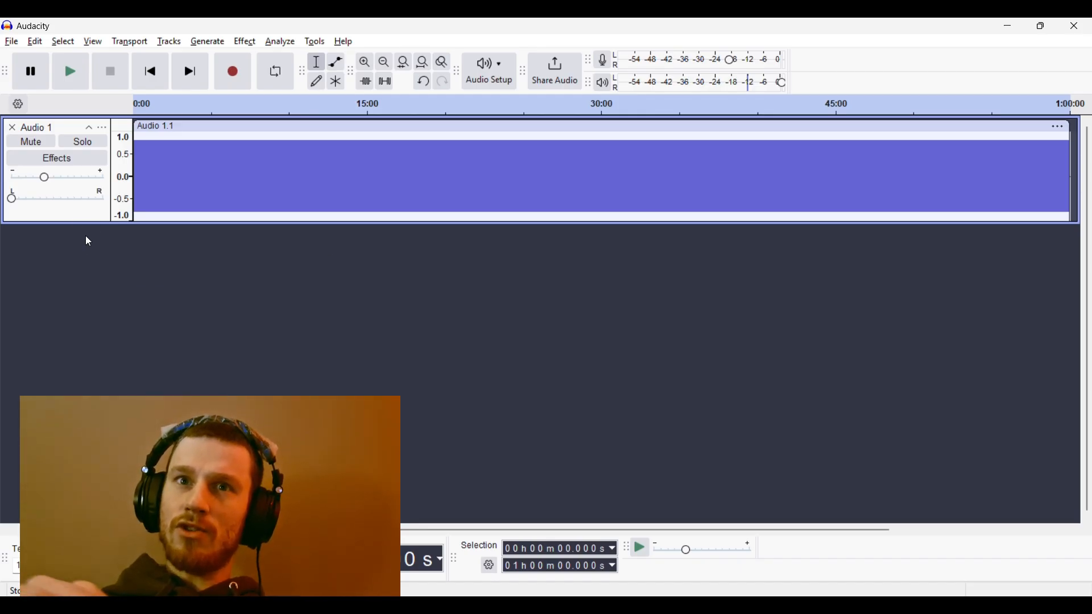
left_click(208, 42)
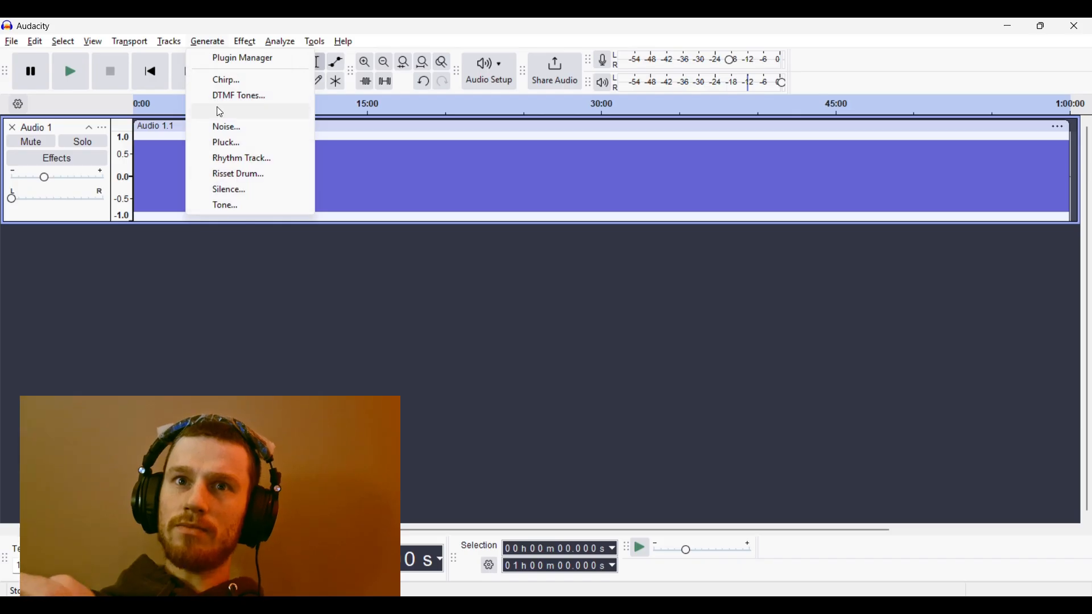
left_click(229, 207)
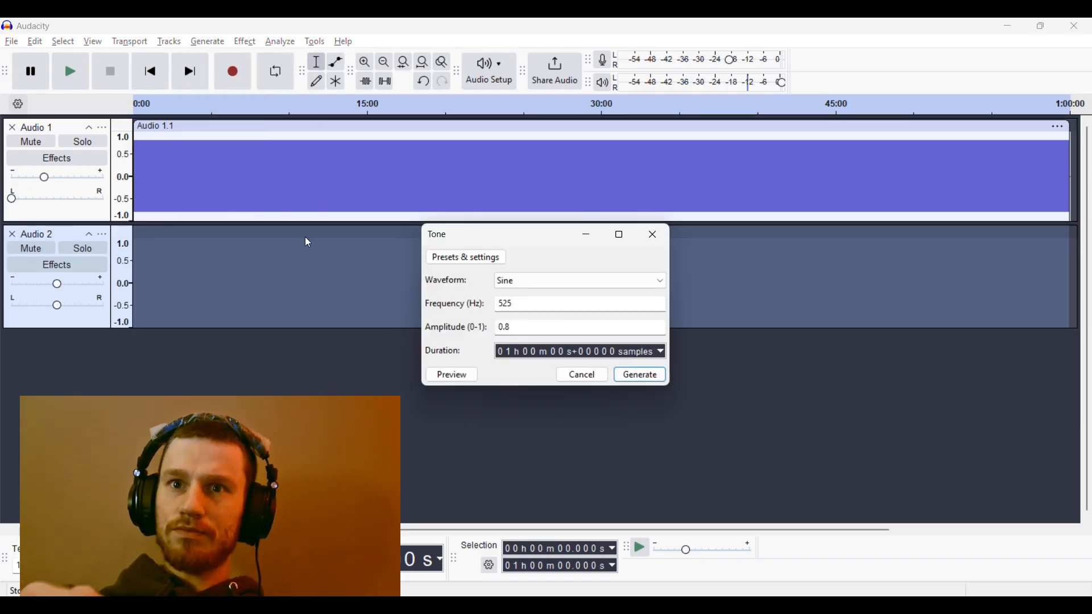
left_click(561, 303)
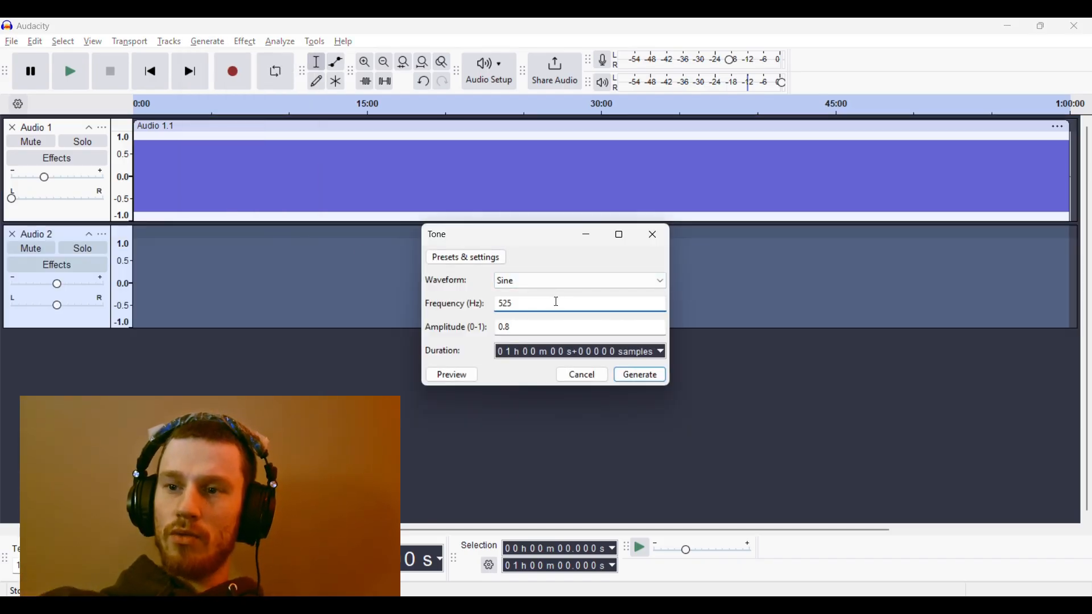
key("BackSpace")
type("8")
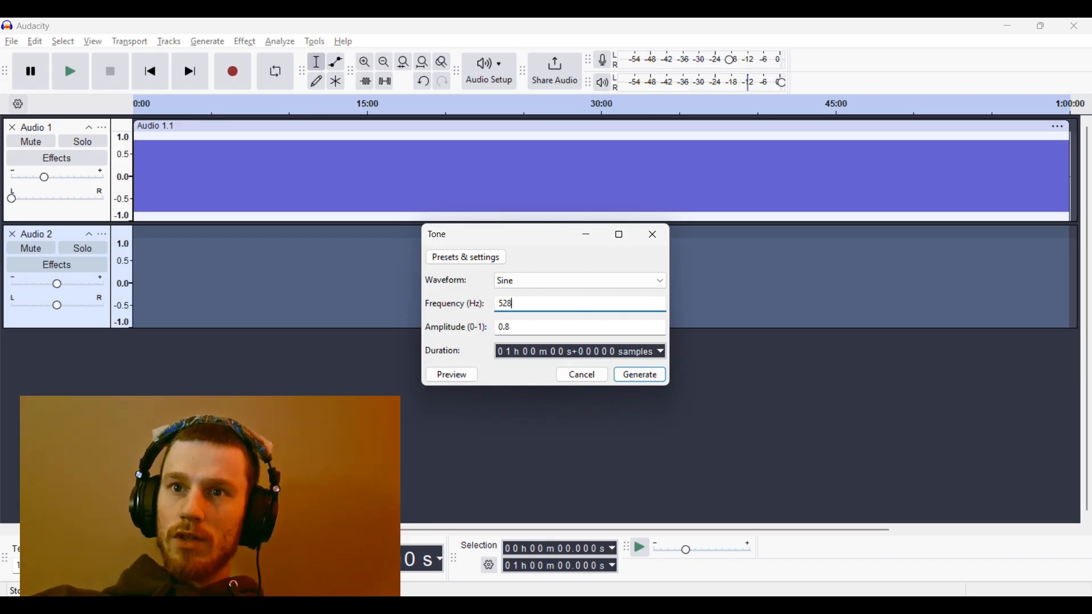
key("BackSpace")
key("BackSpace")
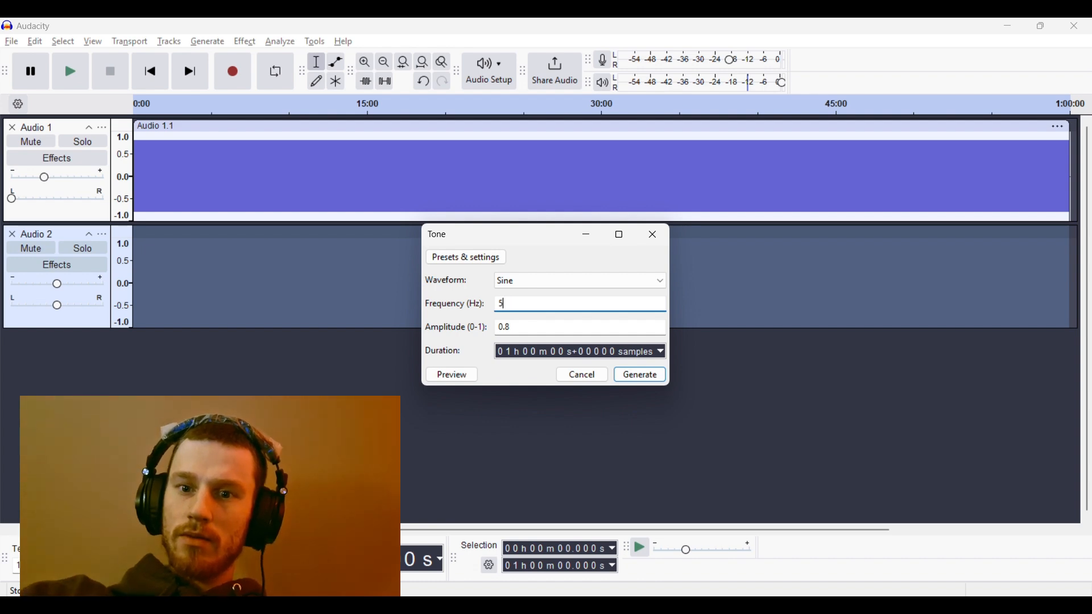
type("3")
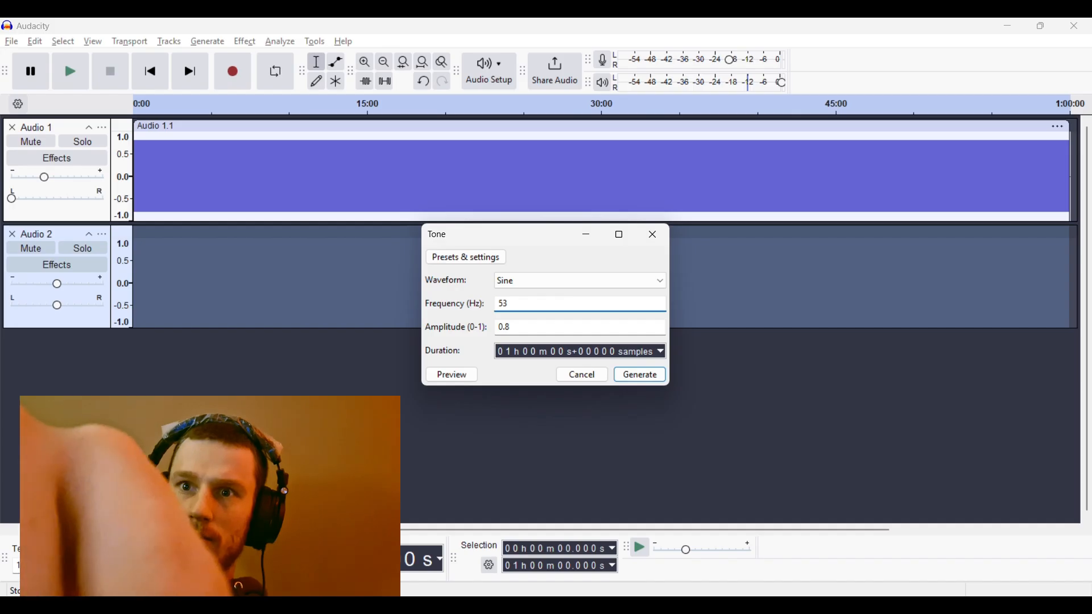
type("1")
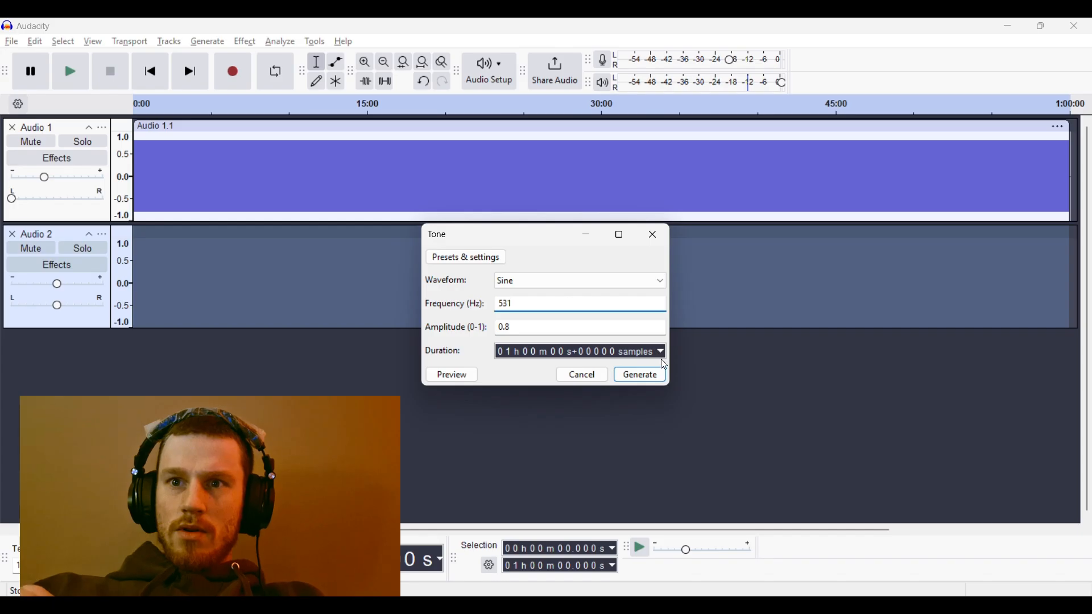
left_click(643, 379)
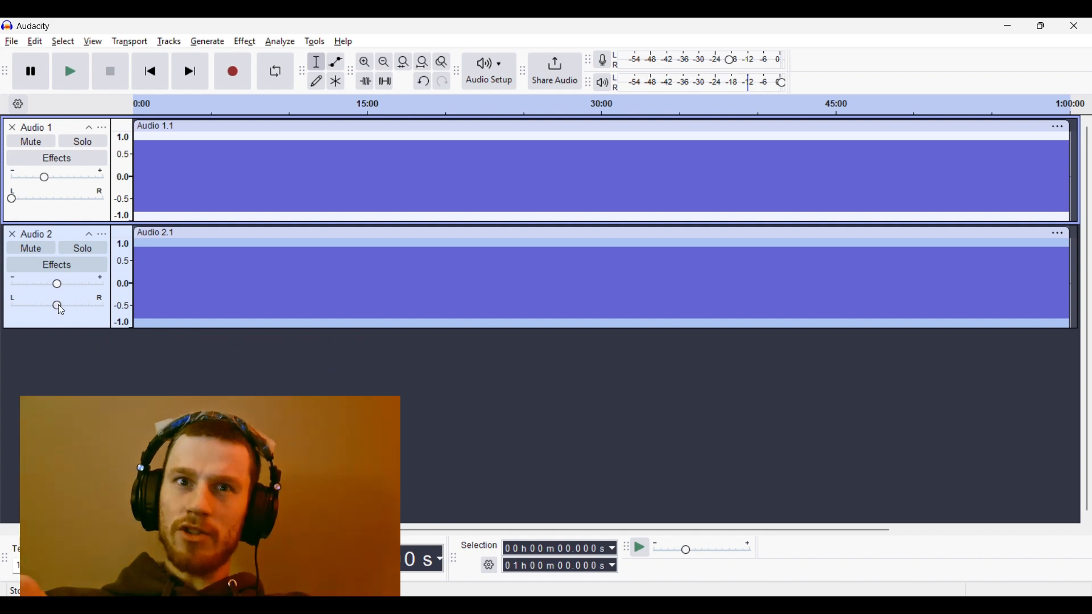
Pan the 531 Hz track fully right and lower its gain to match the first track.
left_click_drag(58, 304, 146, 299)
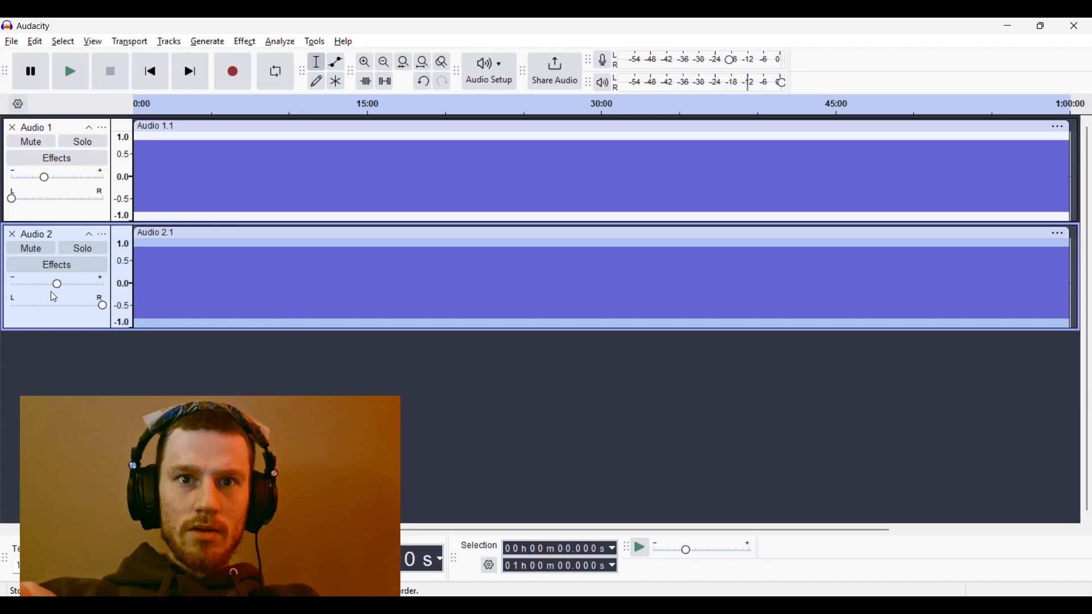
left_click_drag(58, 284, 36, 290)
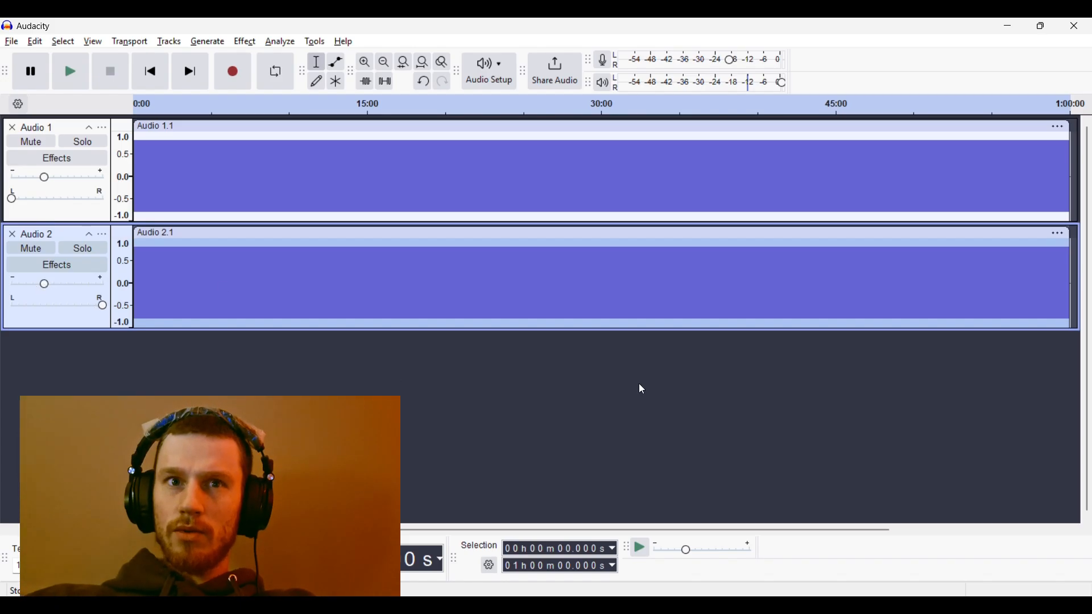
Play both tones together briefly from the start, then stop playback.
left_click(78, 79)
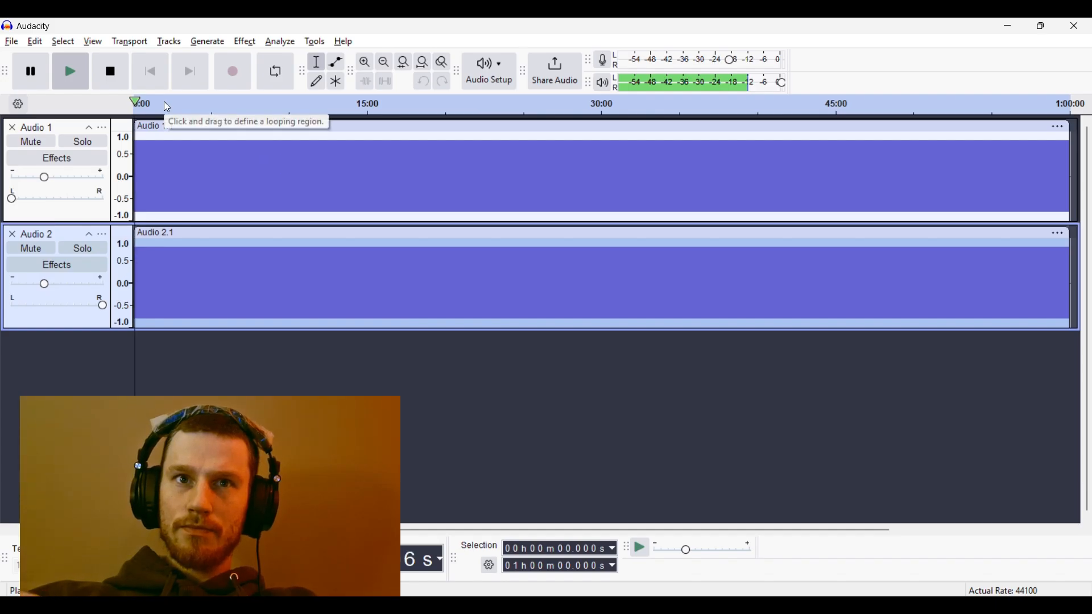
left_click(119, 83)
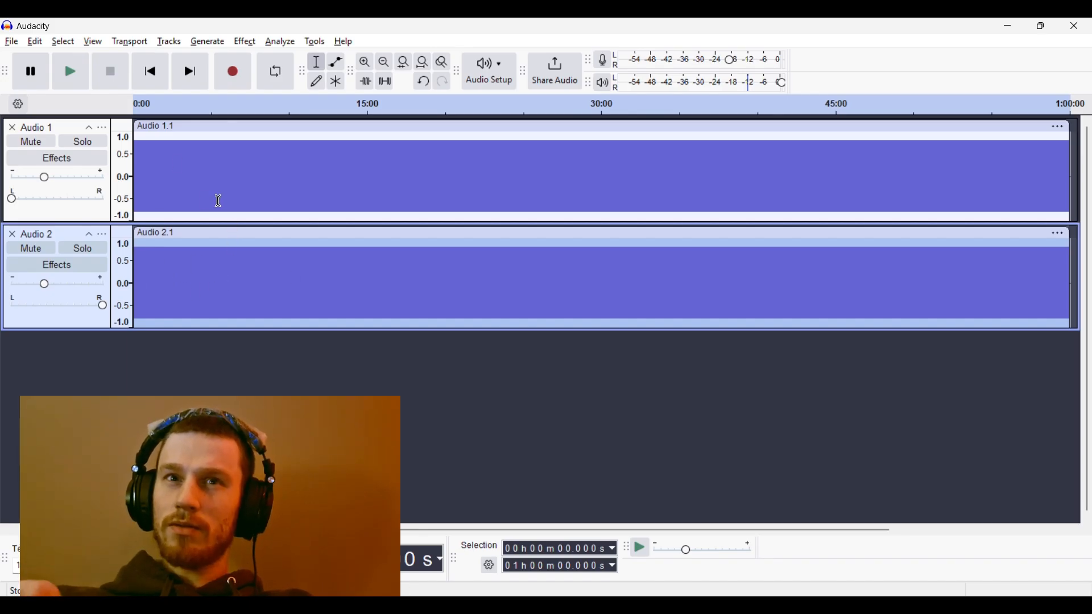
left_click(62, 128)
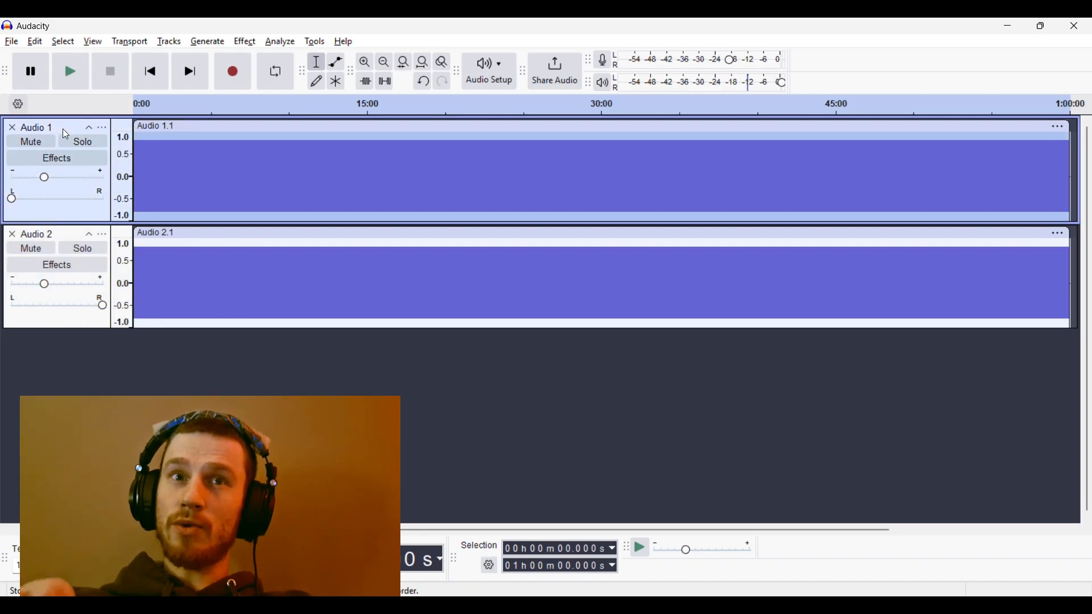
left_click(64, 230)
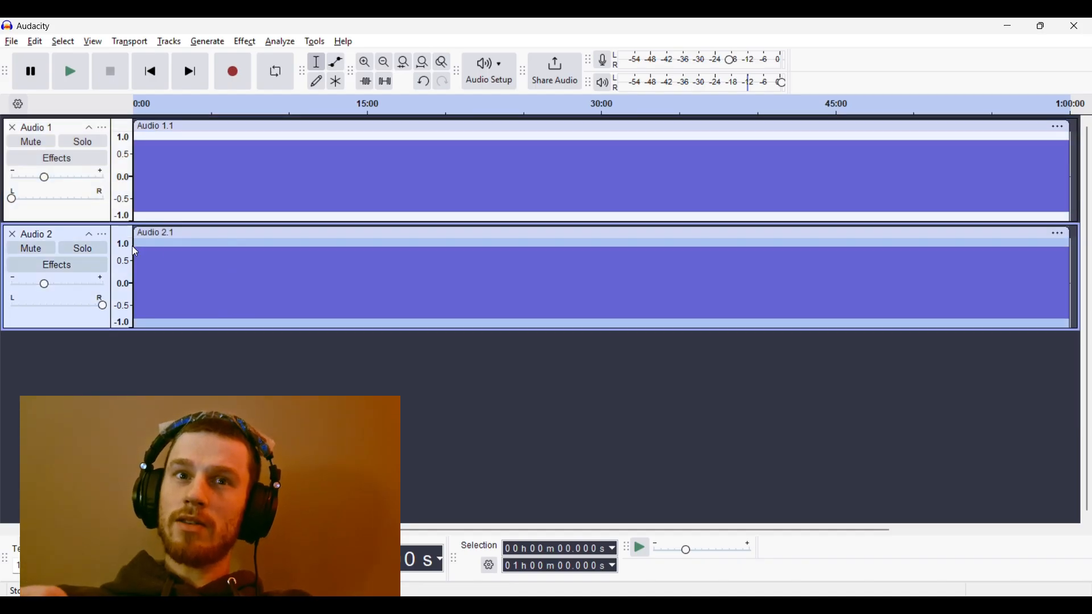
left_click(65, 125)
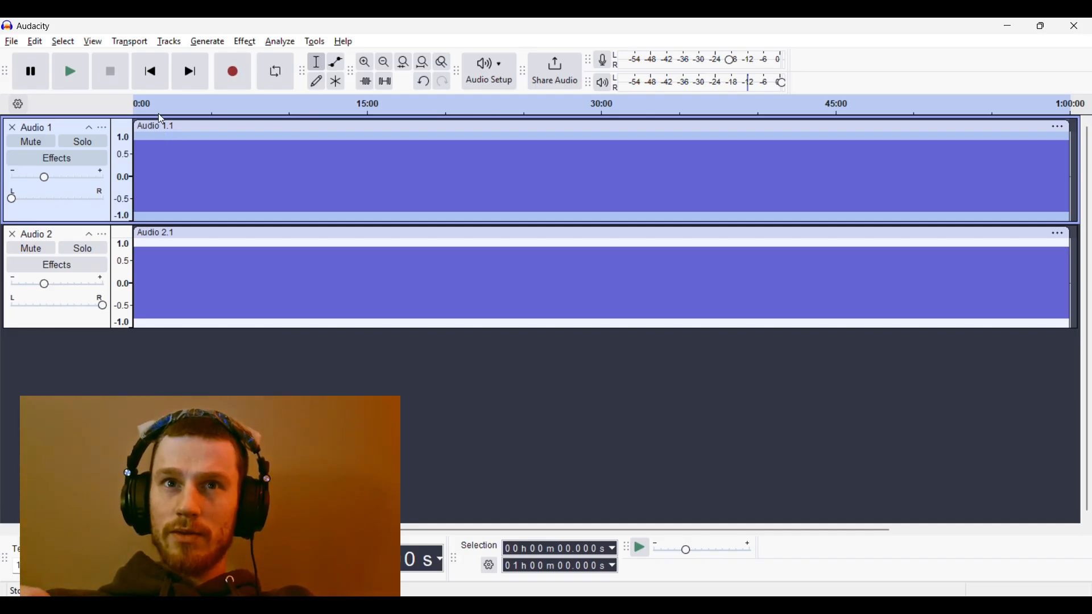
left_click(209, 43)
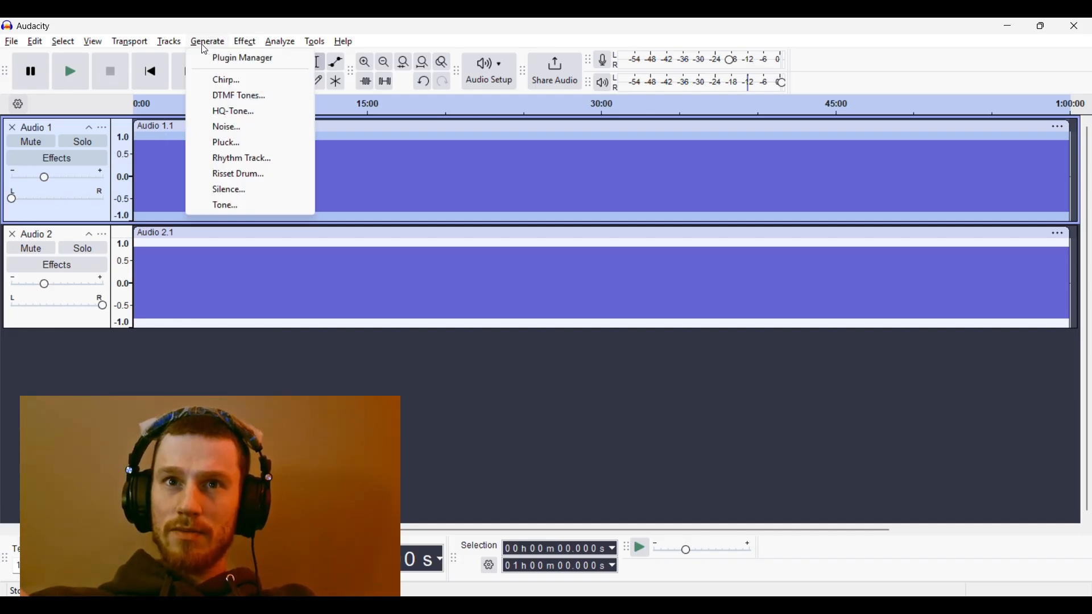
left_click(34, 43)
mouse_move(63, 42)
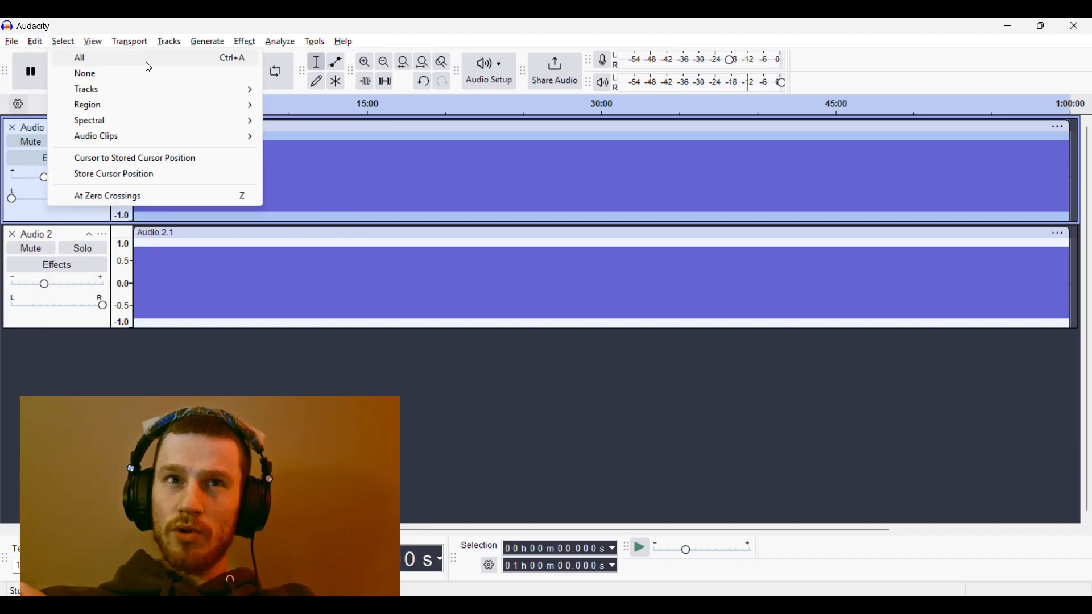
left_click(180, 351)
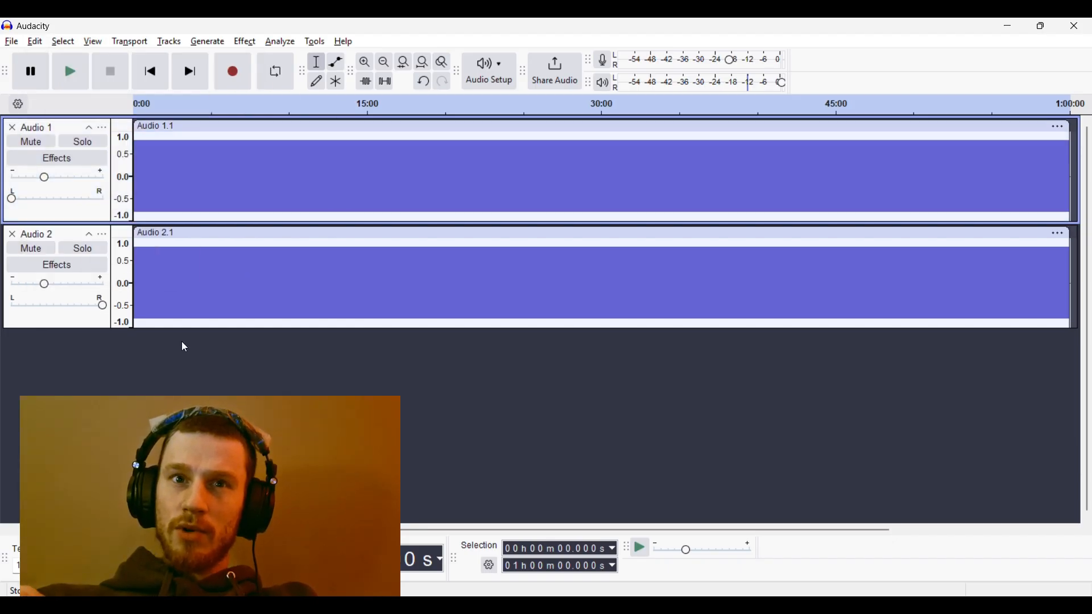
Try to apply Fade In to the 525 Hz track with only a cursor point set in it.
left_click(225, 206)
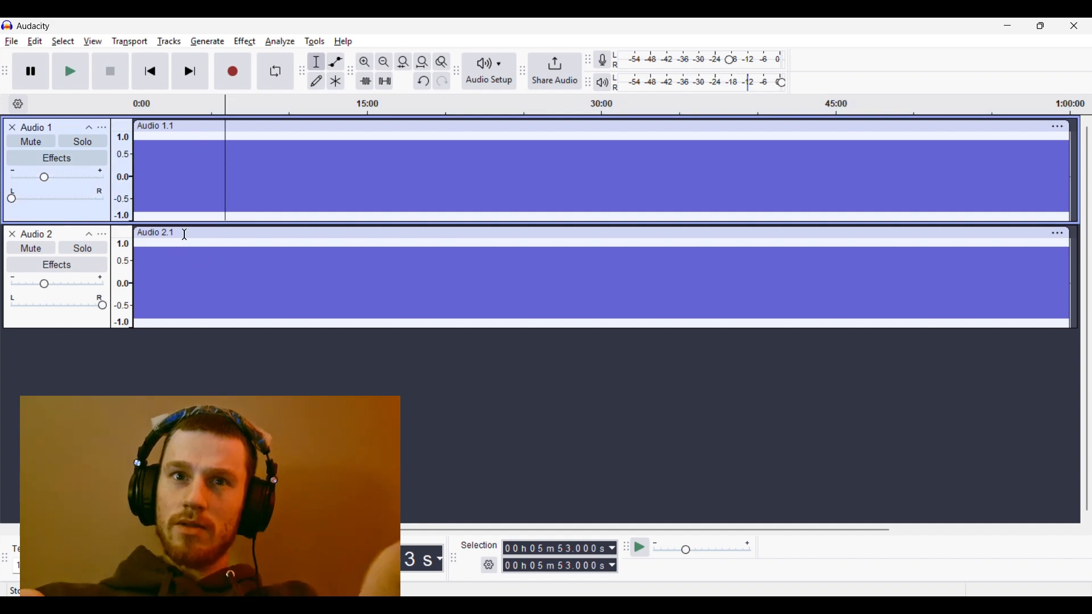
left_click(255, 42)
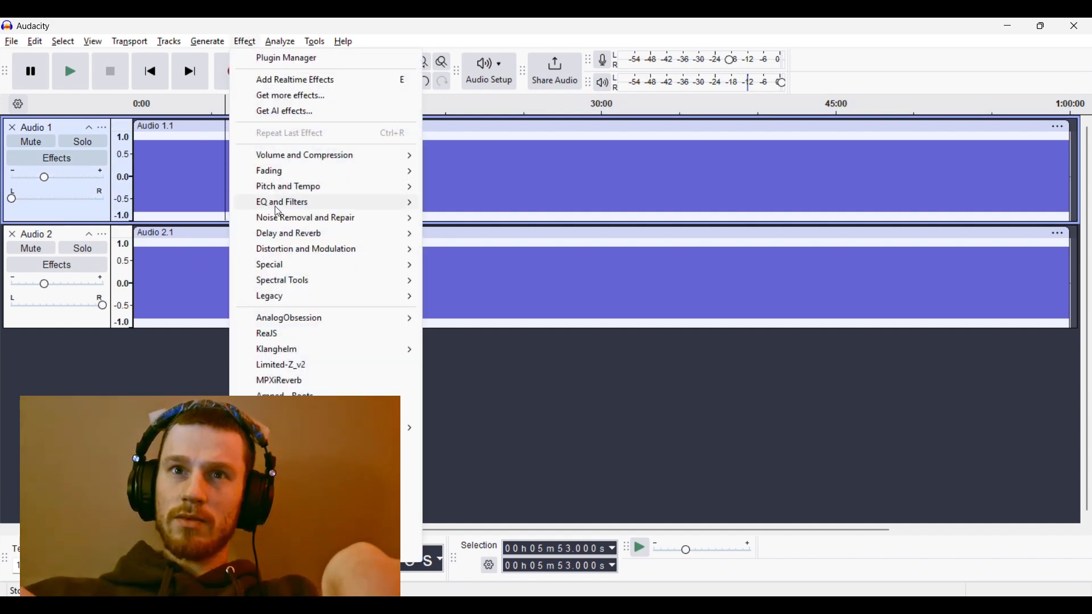
mouse_move(362, 170)
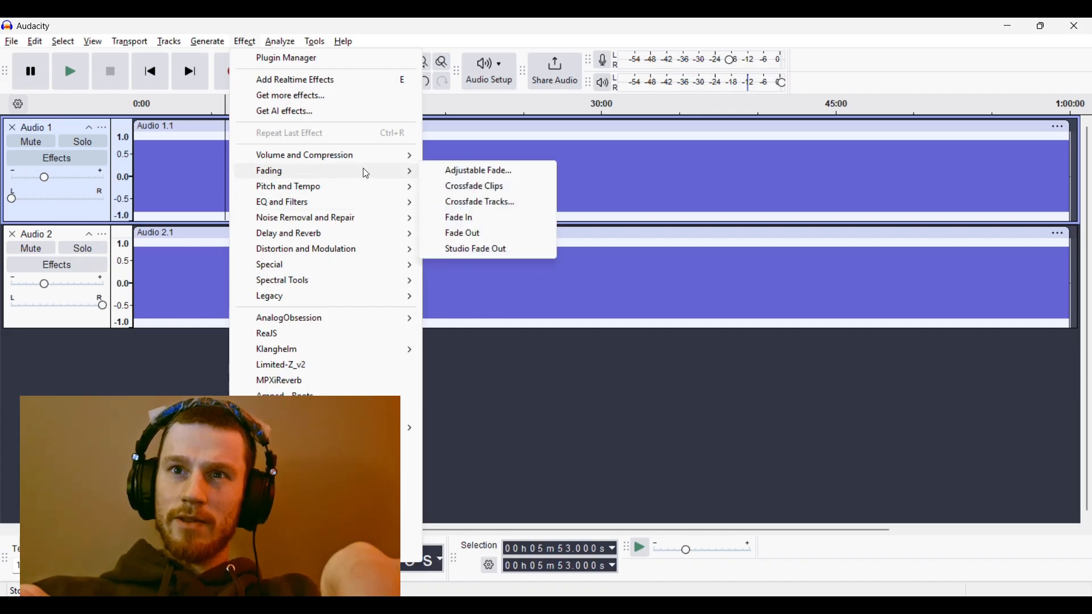
left_click(458, 217)
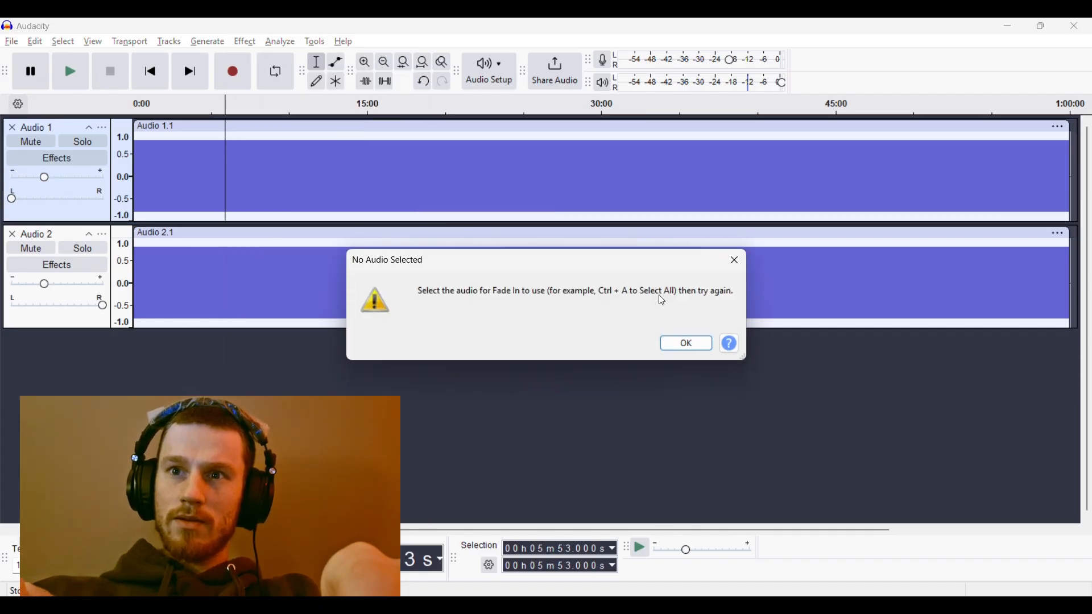
left_click(676, 343)
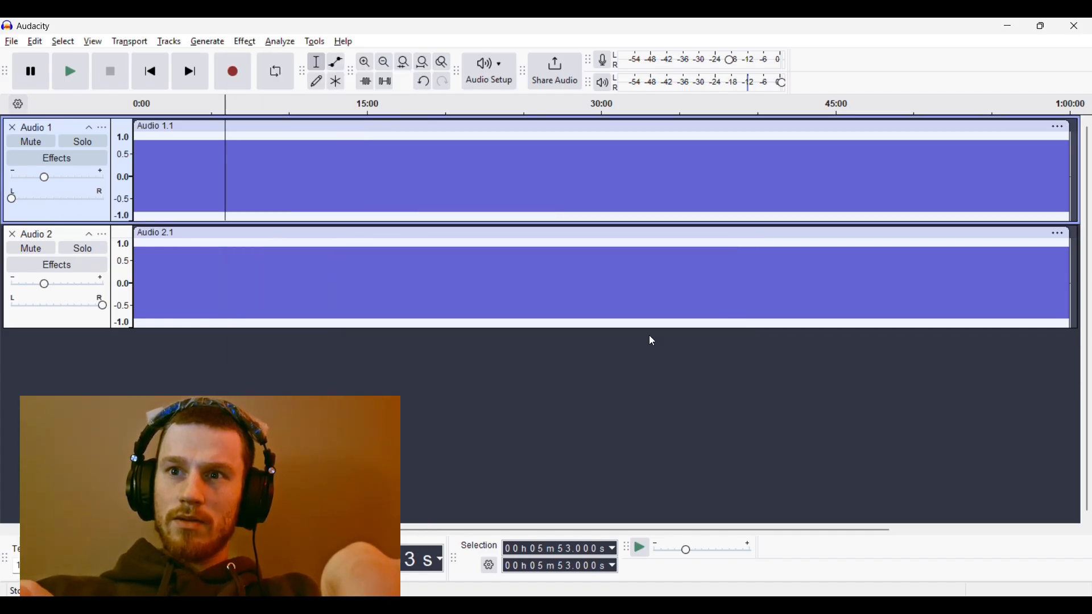
Select the entire 525 Hz clip, start applying Fade In to it, and cancel the processing.
left_click(198, 192)
left_click(169, 126)
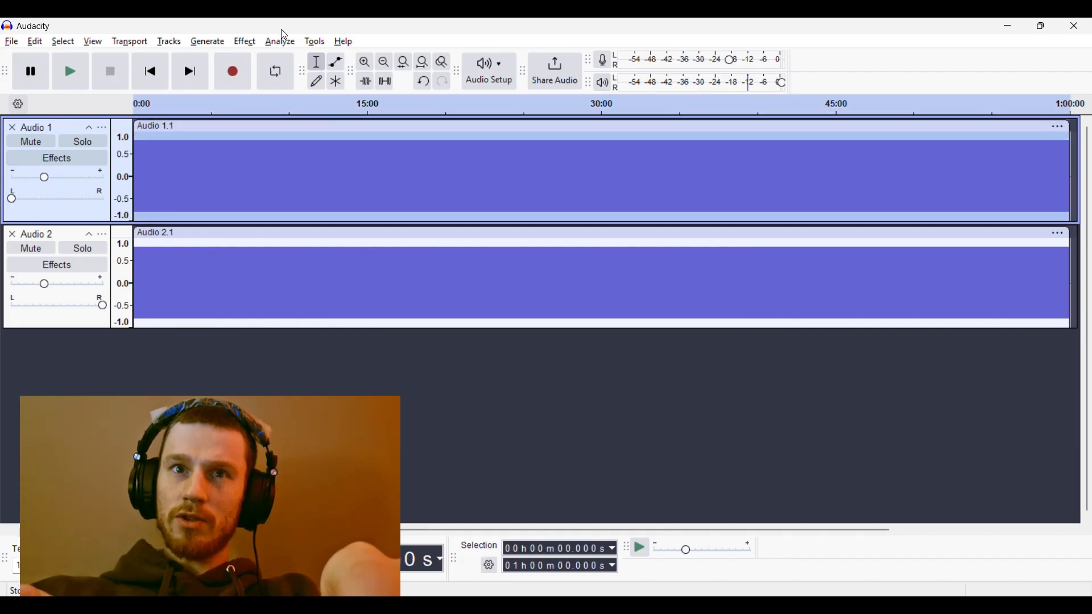
left_click(245, 42)
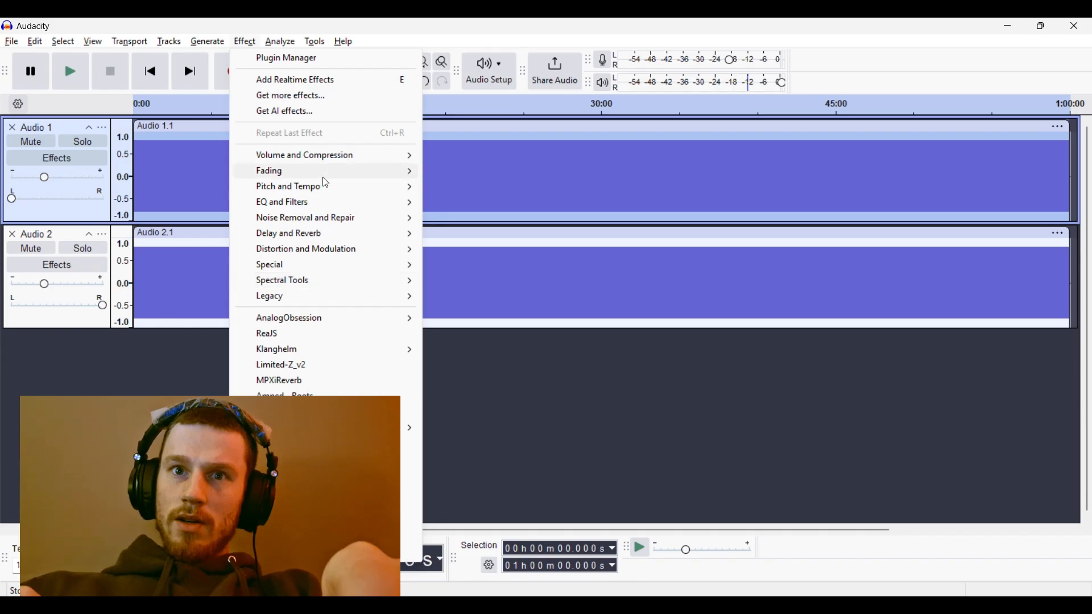
mouse_move(333, 169)
left_click(457, 219)
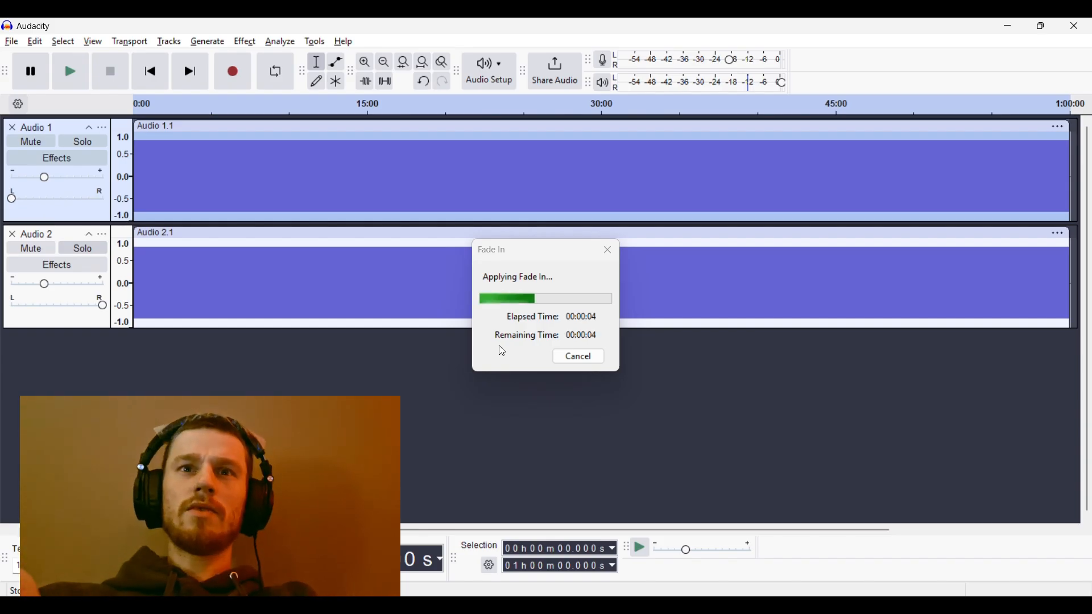
left_click(563, 356)
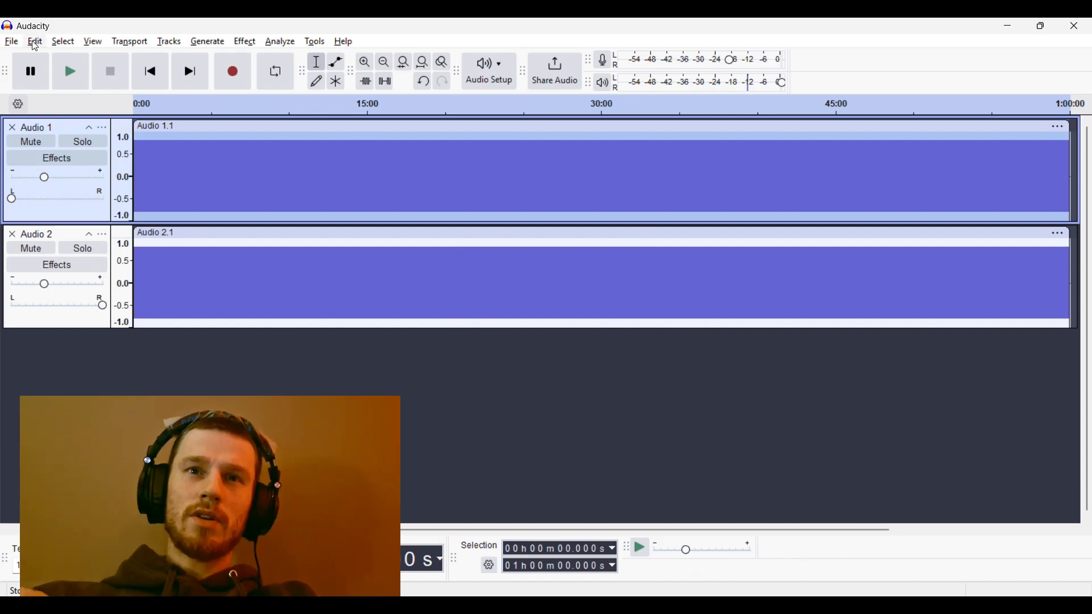
Review the export-to-computer options, including the 44100 Hz sample rate and Signed 24-bit PCM encoding, and close the dialog without exporting.
left_click(13, 44)
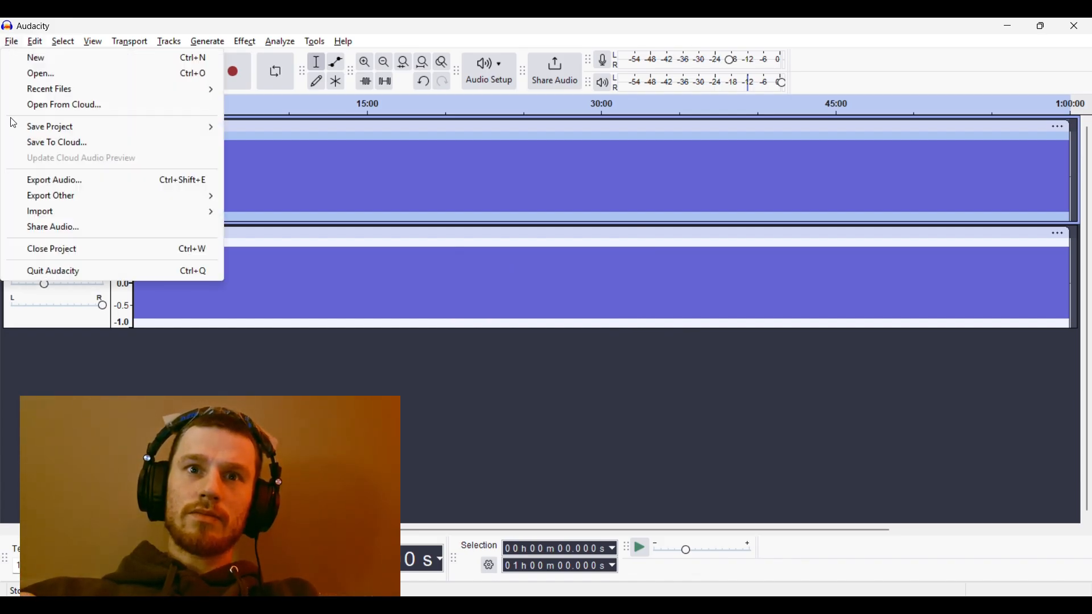
left_click(44, 181)
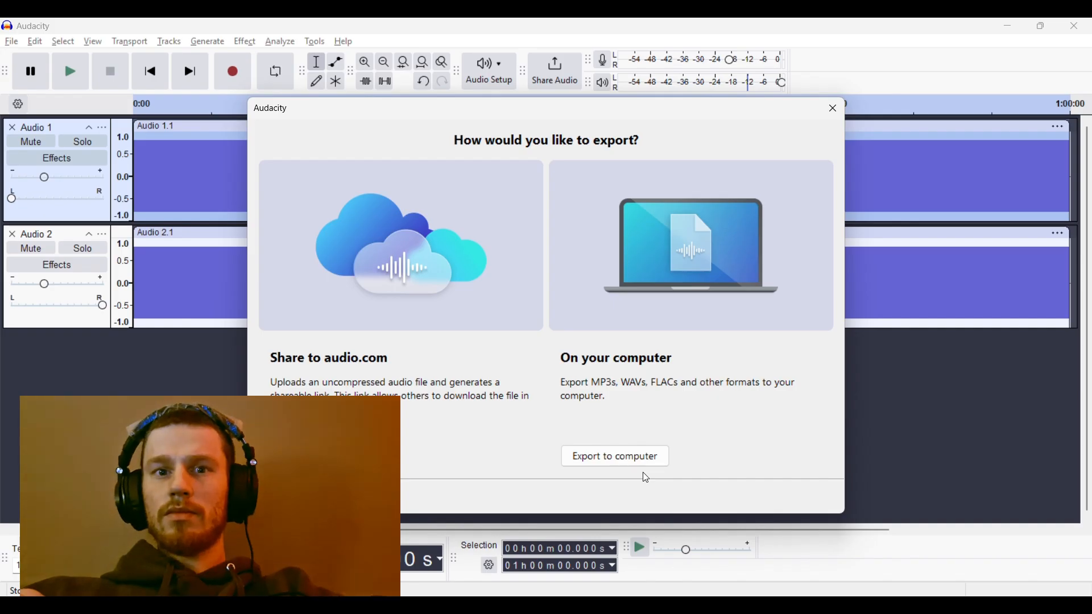
left_click(626, 456)
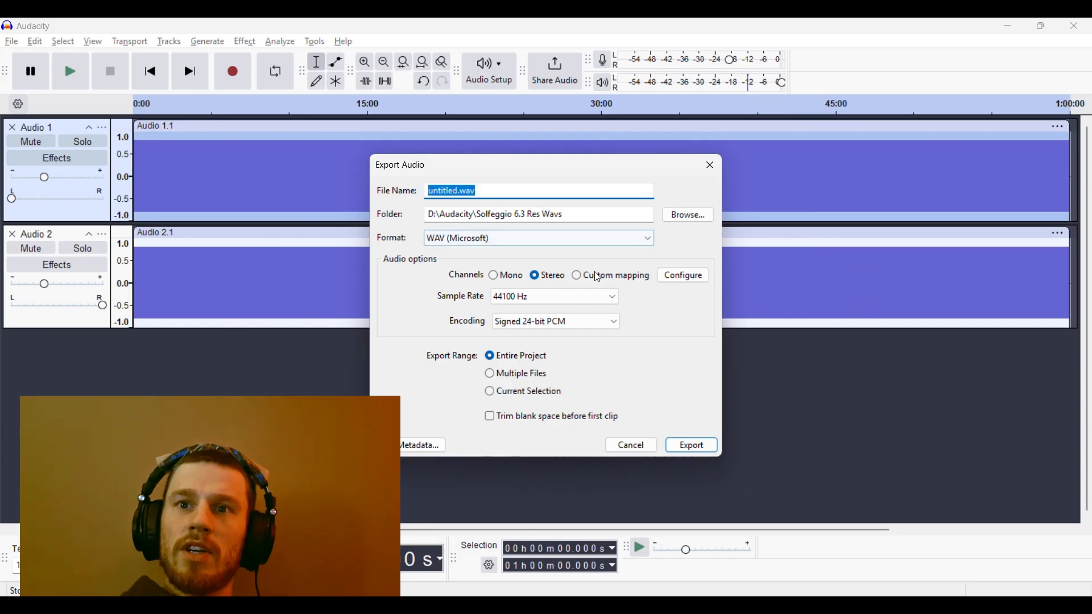
left_click(578, 300)
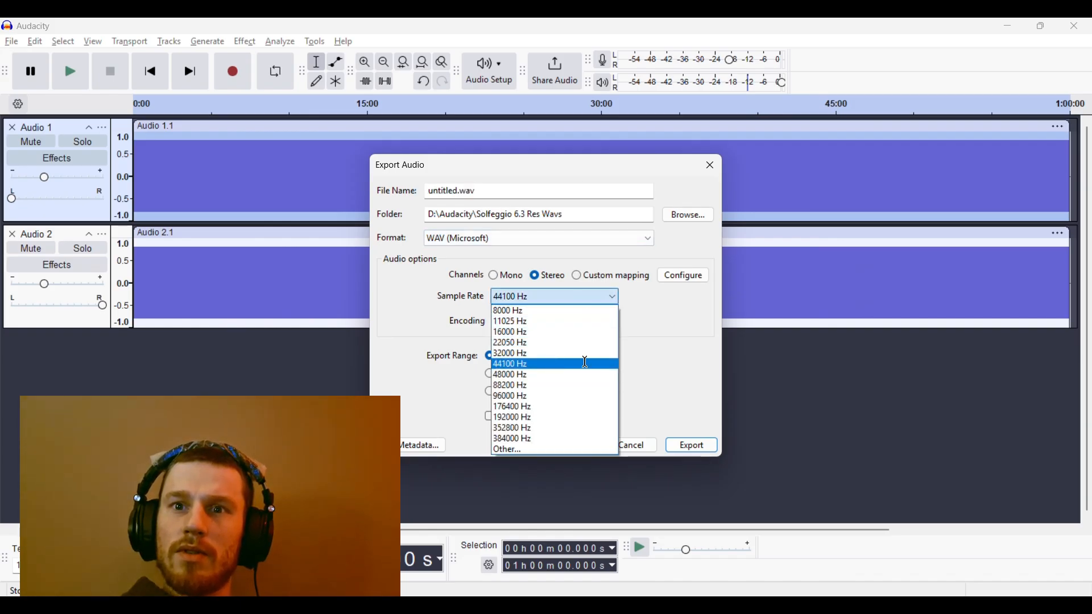
left_click(589, 364)
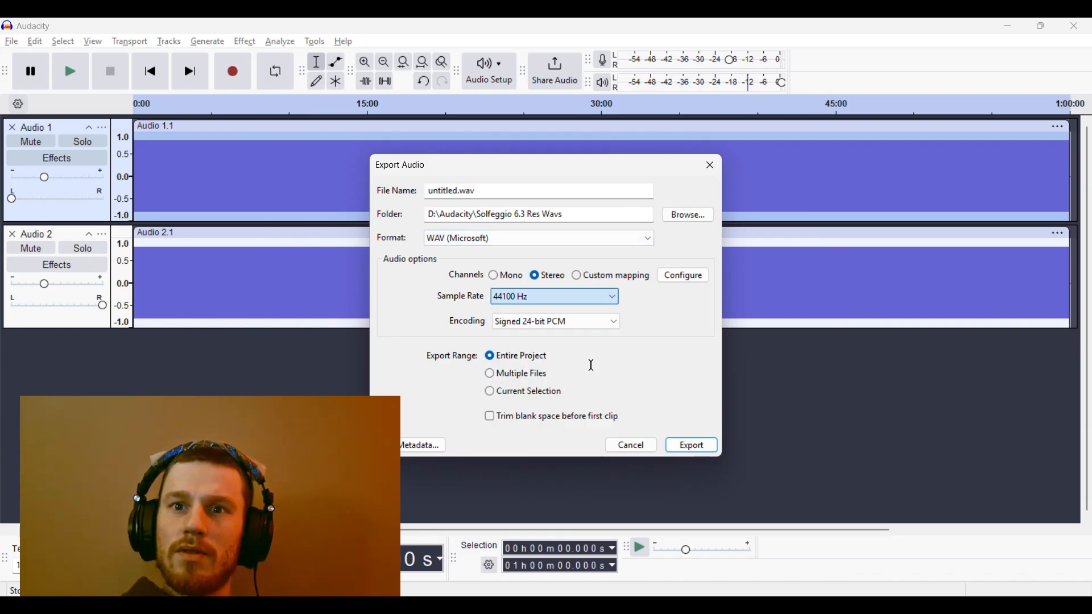
left_click(560, 325)
left_click(539, 346)
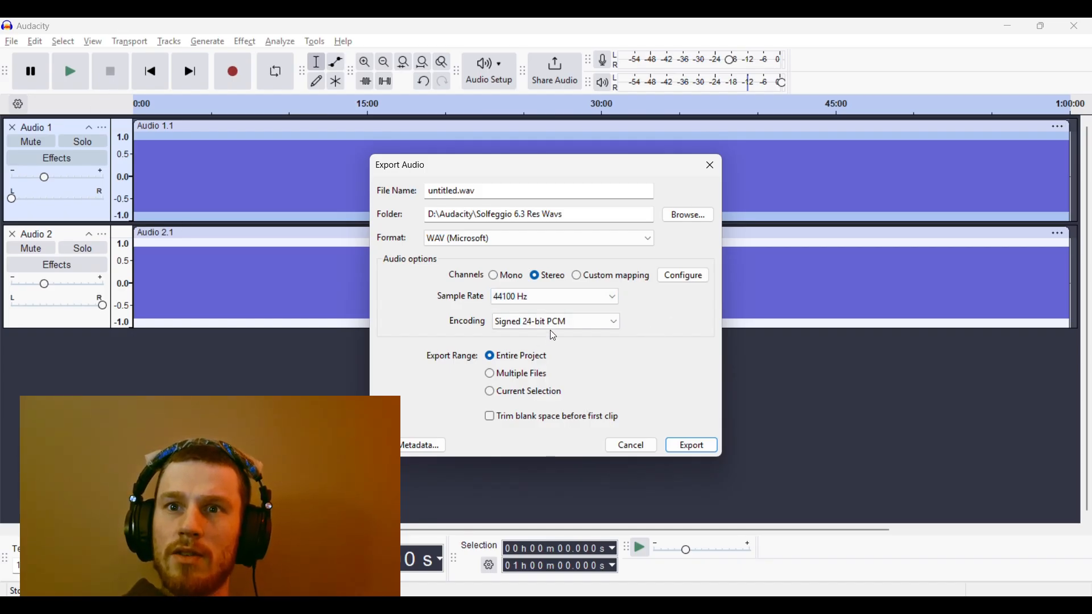
left_click_drag(621, 171, 652, 87)
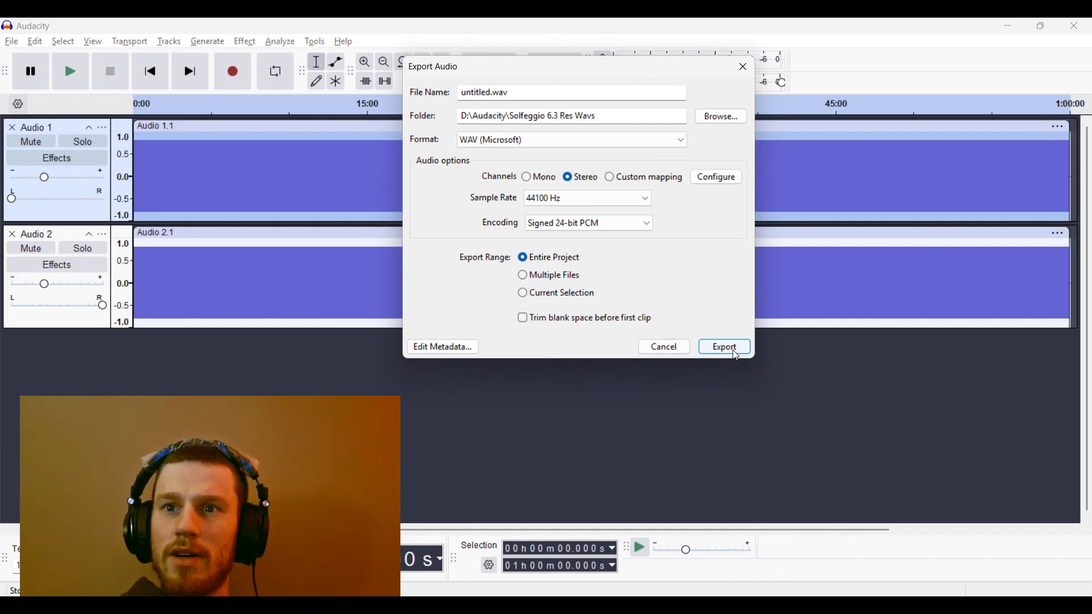
left_click(743, 67)
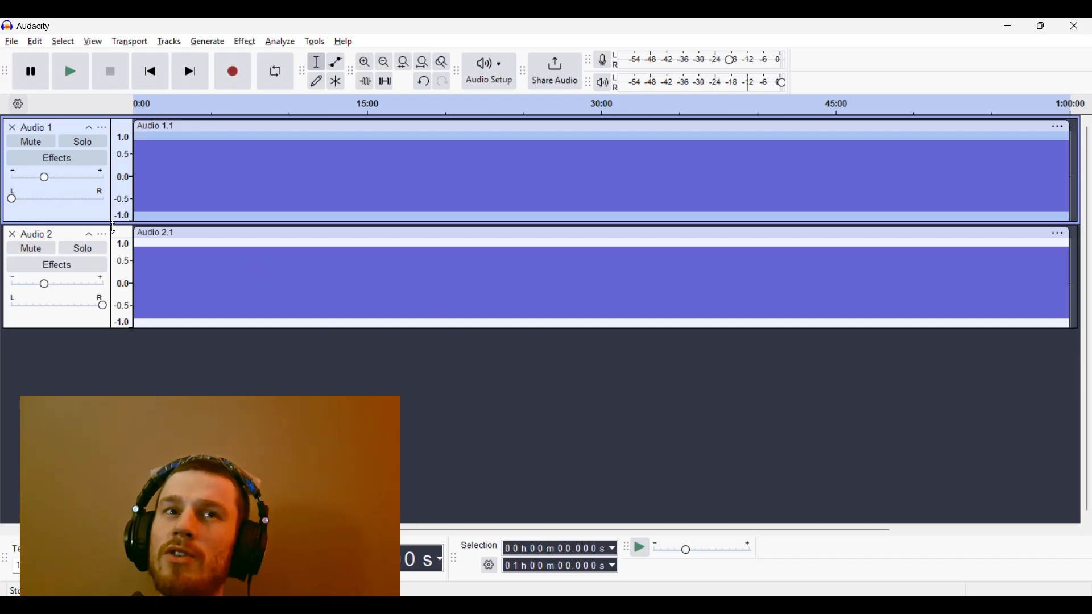
Select the whole 531 Hz track, and switch the selection to the whole 525 Hz track.
left_click(54, 233)
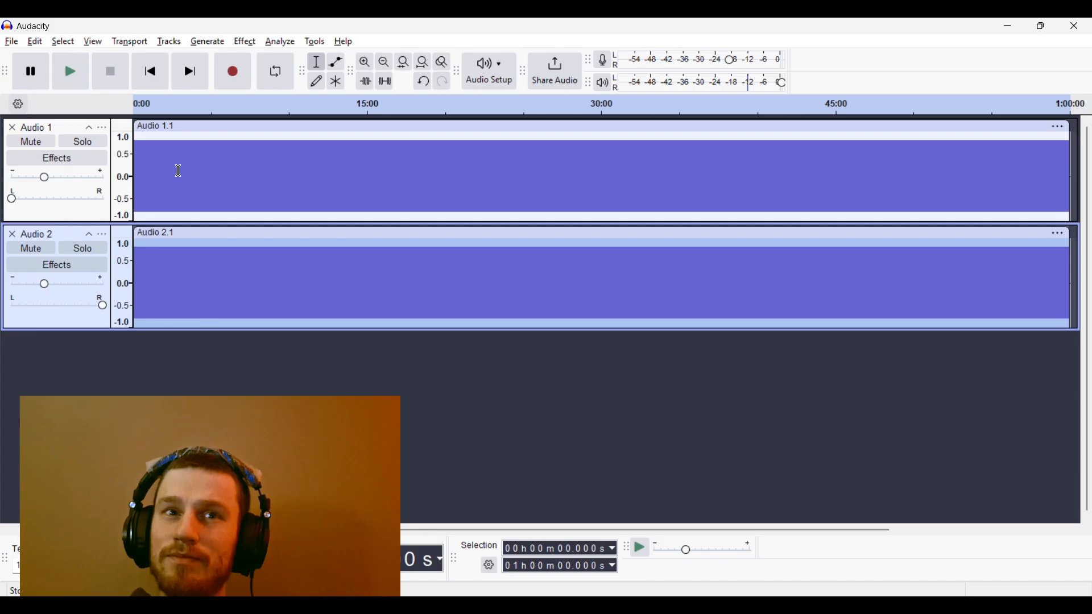
left_click(51, 130)
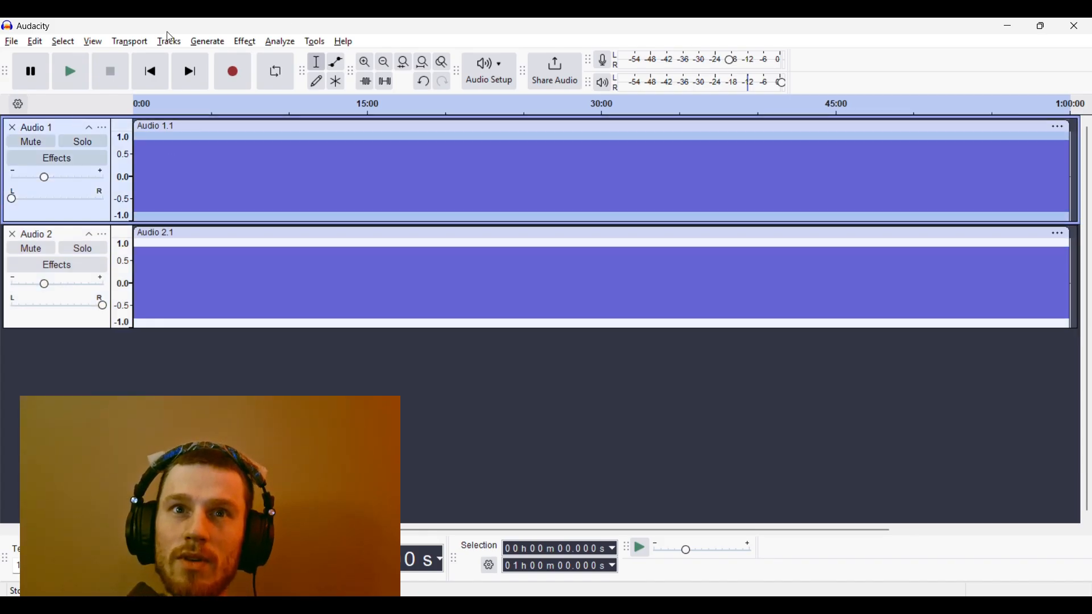